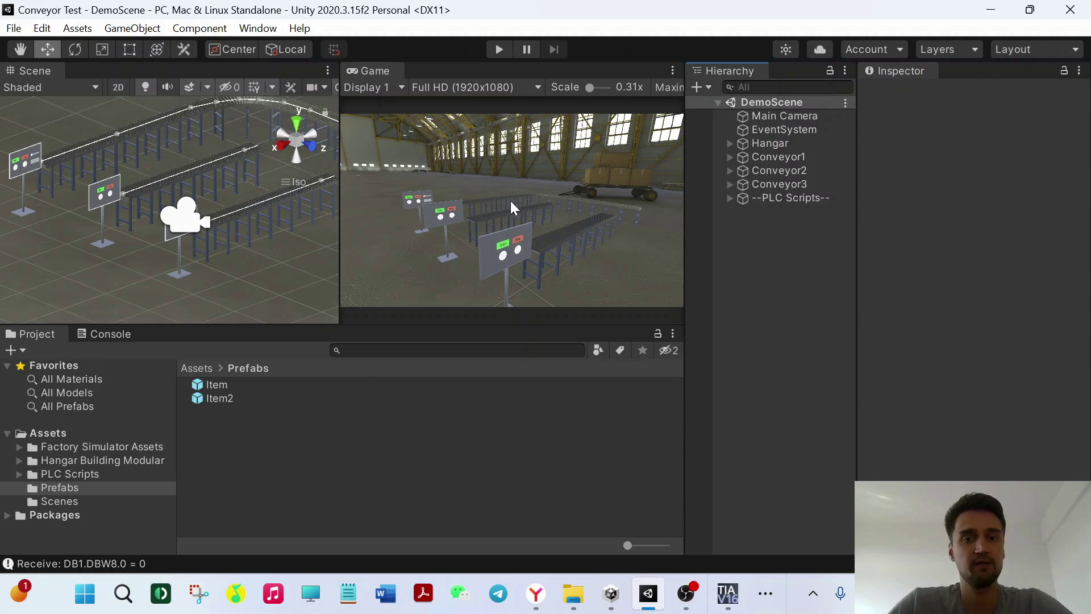
# Check the PLC ladder program, then run the conveyor scene with the Game view maximized
pyautogui.click(727, 593)
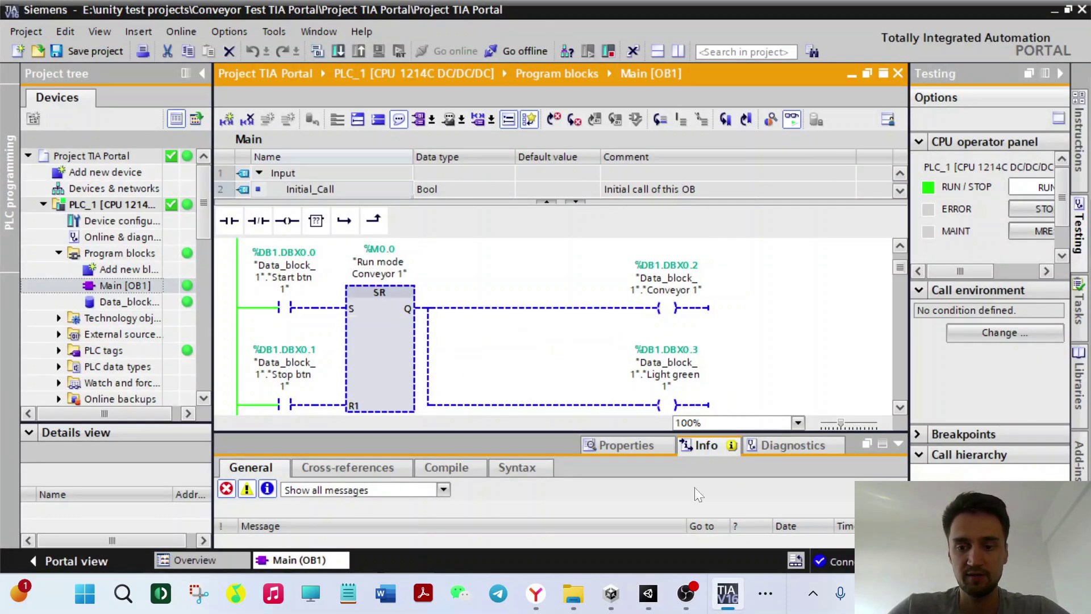
pyautogui.click(648, 592)
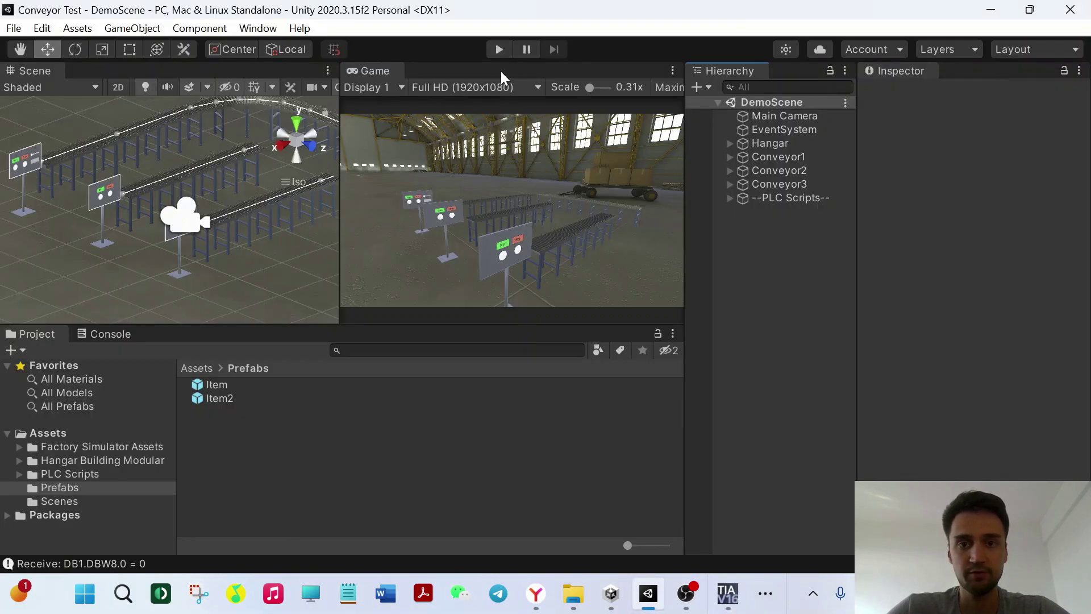
pyautogui.click(501, 49)
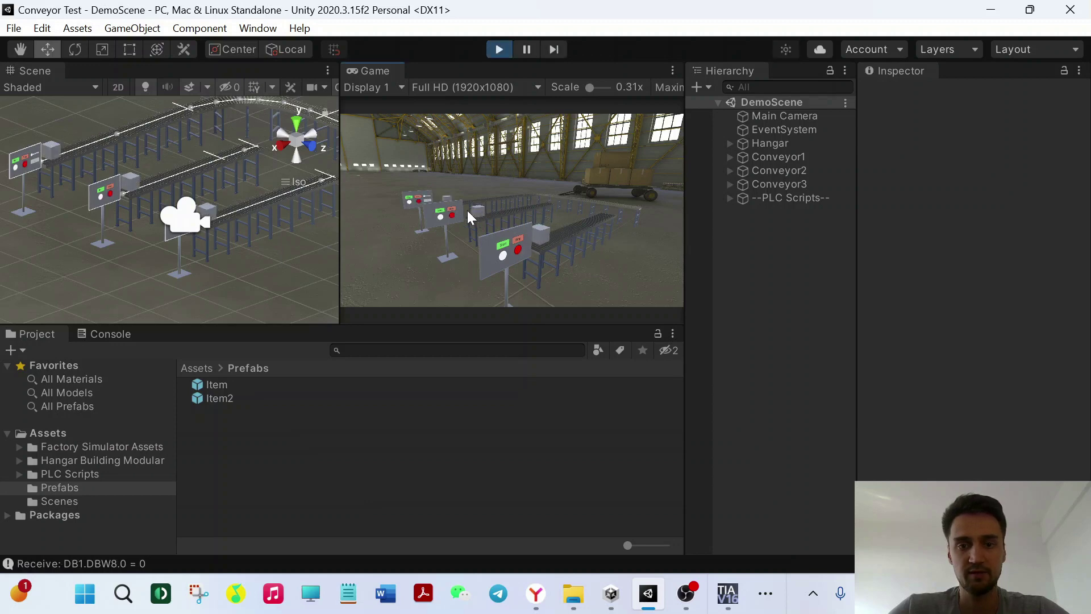
pyautogui.click(673, 70)
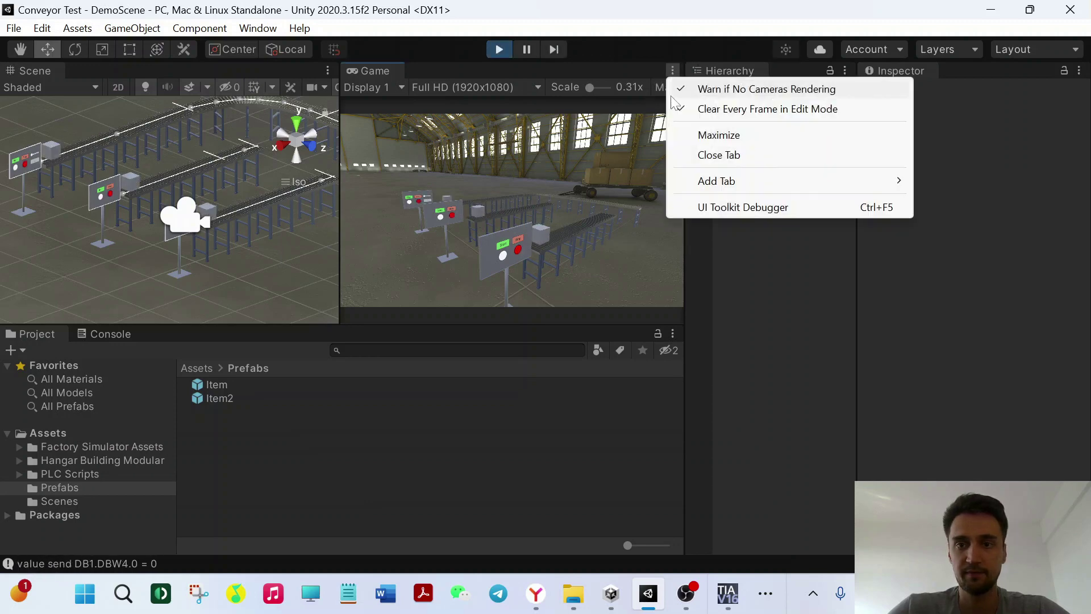
pyautogui.click(712, 134)
pyautogui.click(558, 413)
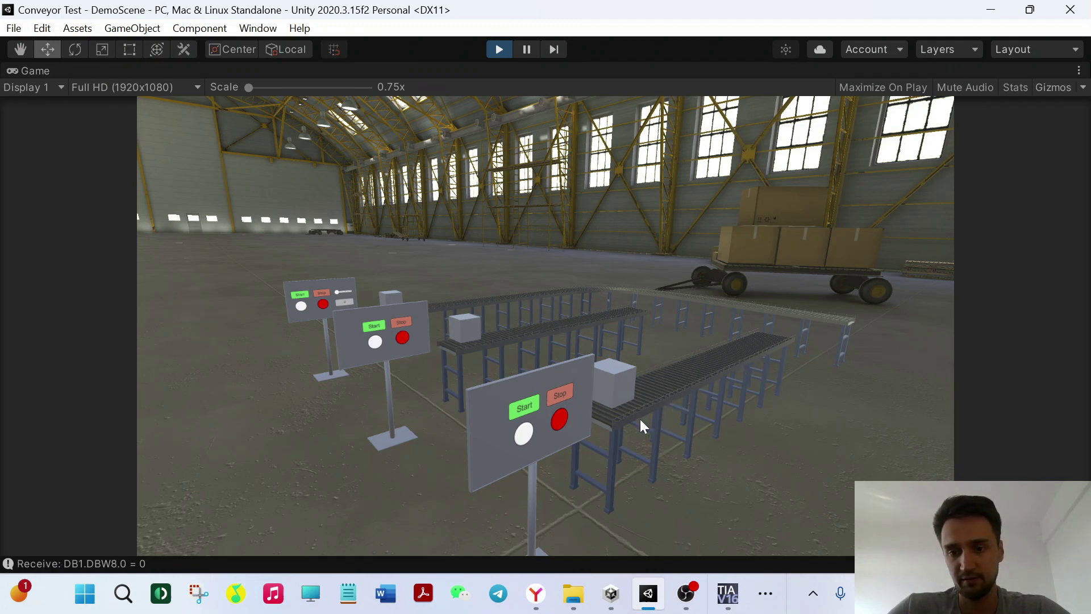
# Start and stop the front conveyor twice so its boxes spread along the belt
pyautogui.click(529, 405)
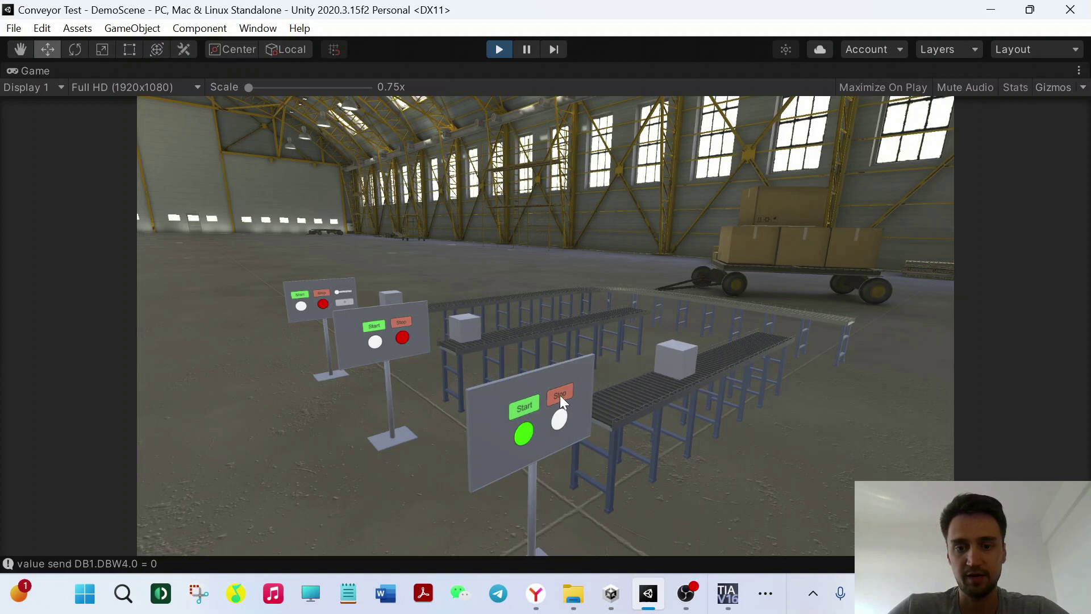
pyautogui.click(560, 394)
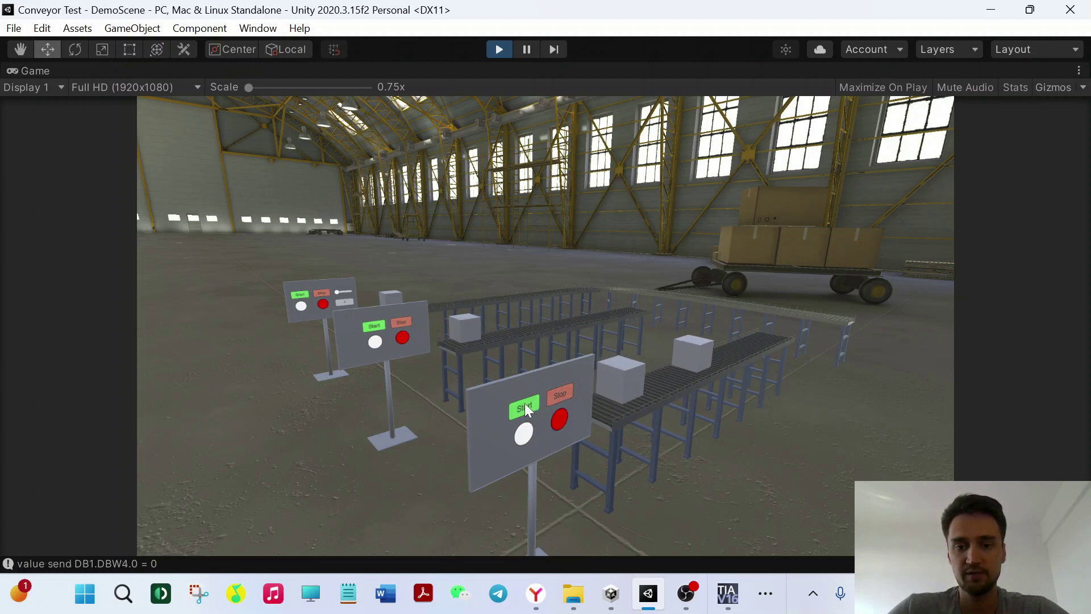
pyautogui.click(527, 407)
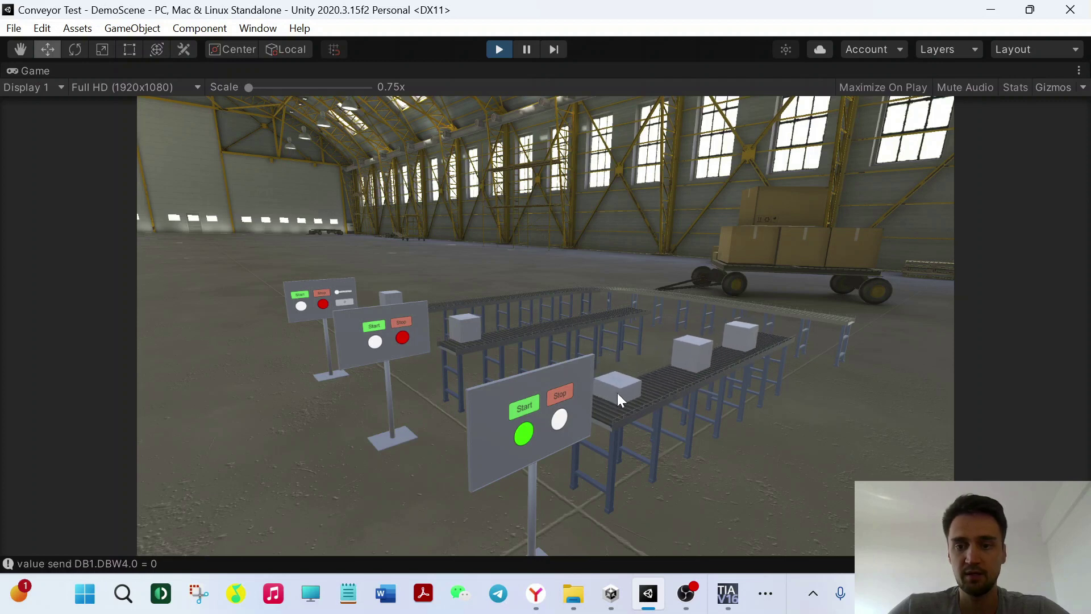
pyautogui.click(562, 395)
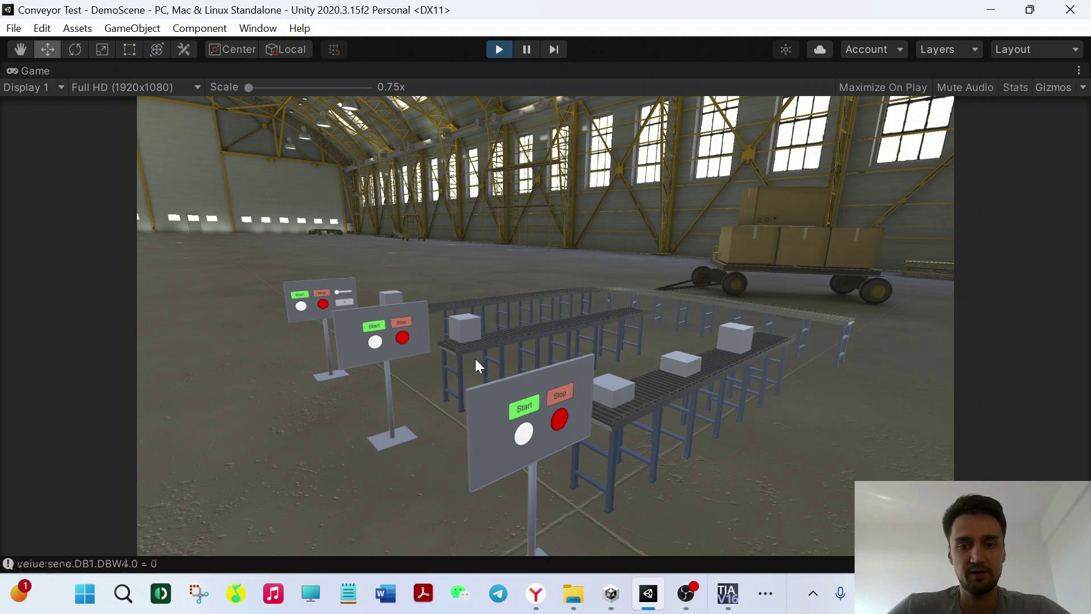
# Move the camera closer and run the front conveyor twice, leaving three spaced boxes
pyautogui.press('d')
pyautogui.click(382, 415)
pyautogui.click(432, 409)
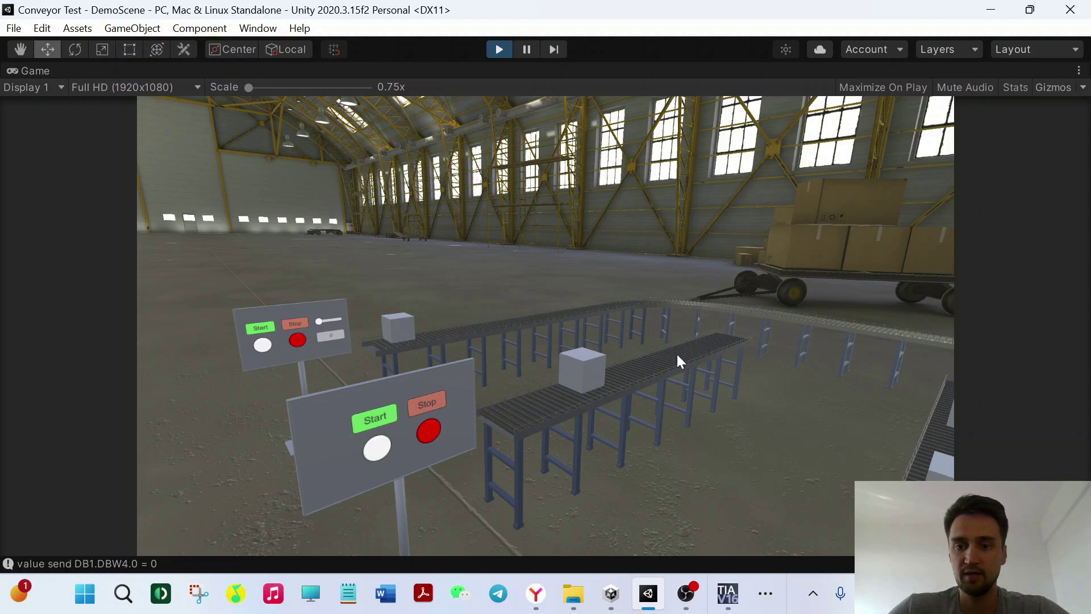
pyautogui.click(381, 419)
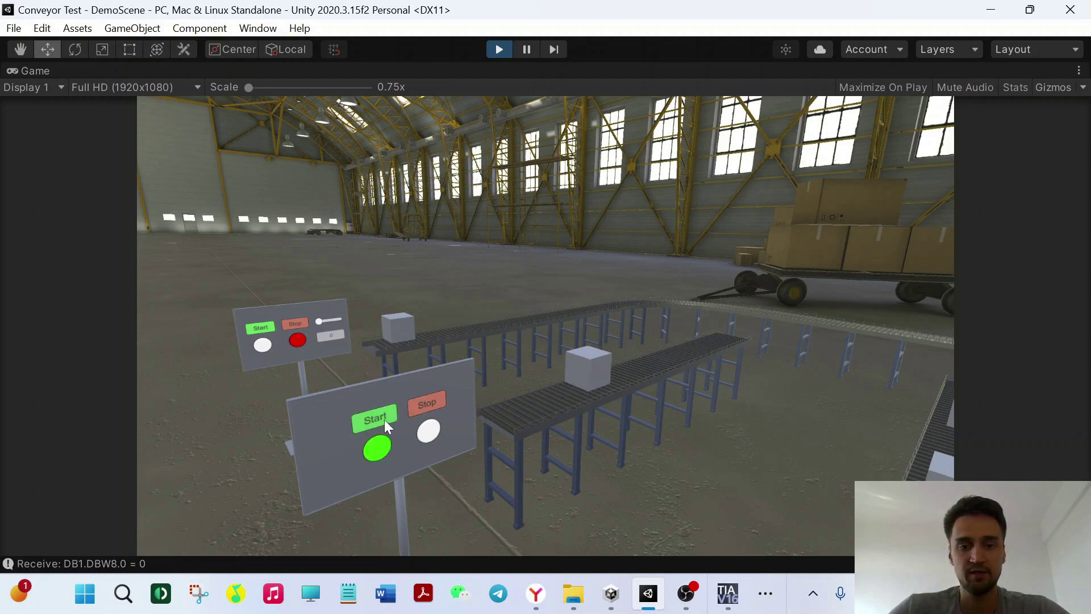
pyautogui.click(449, 415)
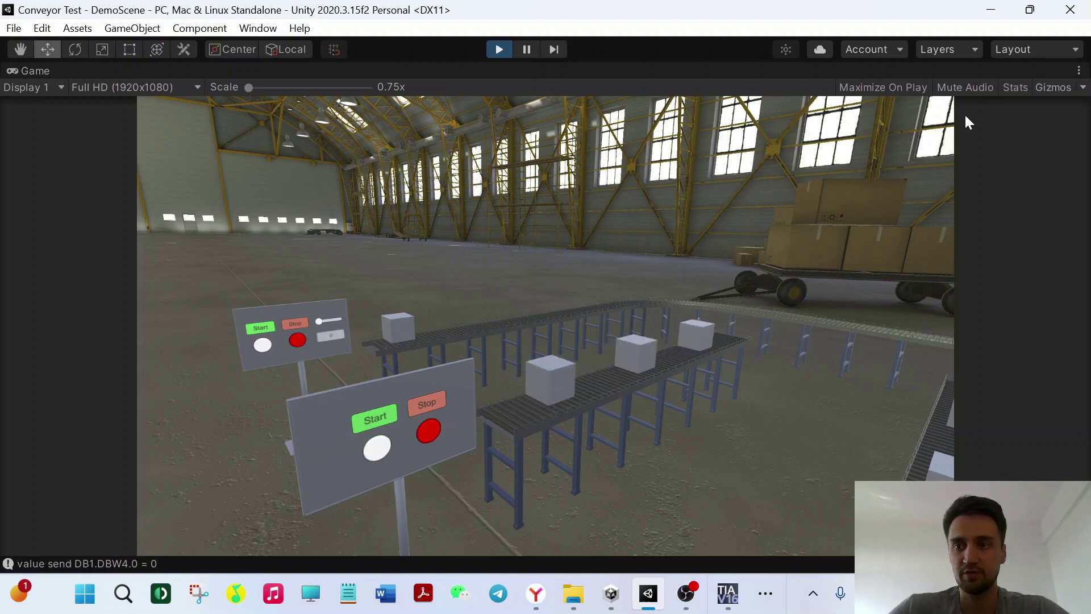
pyautogui.click(1080, 71)
# Restore the normal editor layout, then maximize the running Game view once more
pyautogui.click(963, 135)
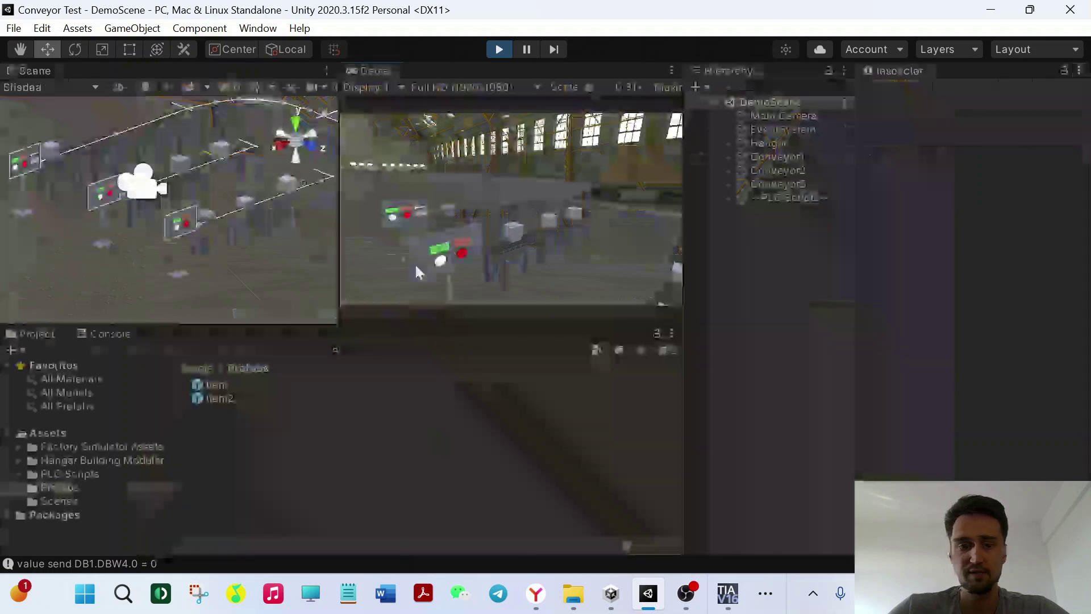
pyautogui.scroll(3, 224, 157)
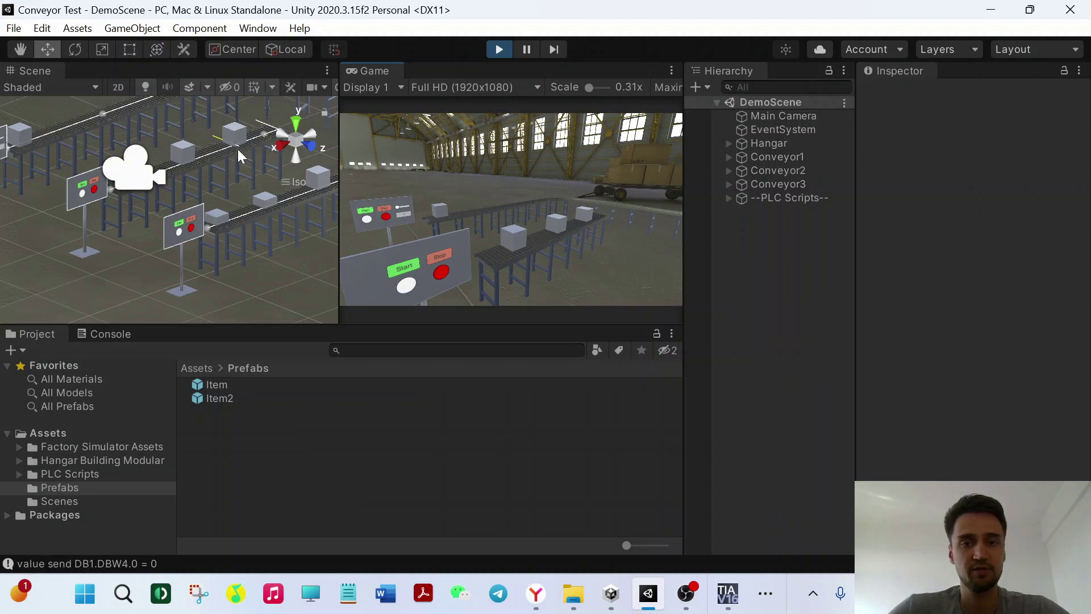
pyautogui.click(671, 71)
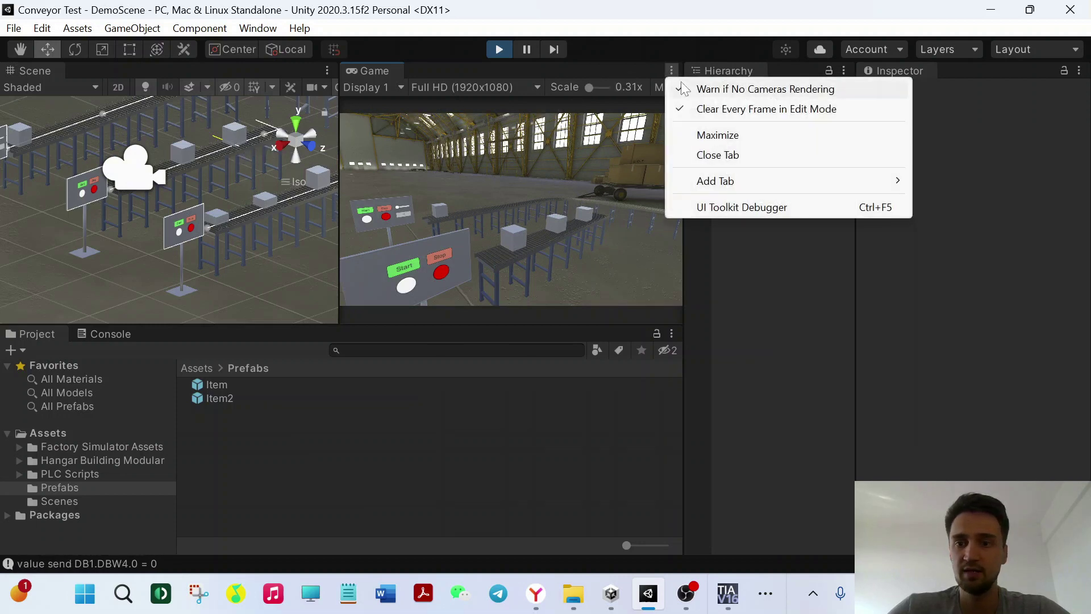
pyautogui.click(714, 134)
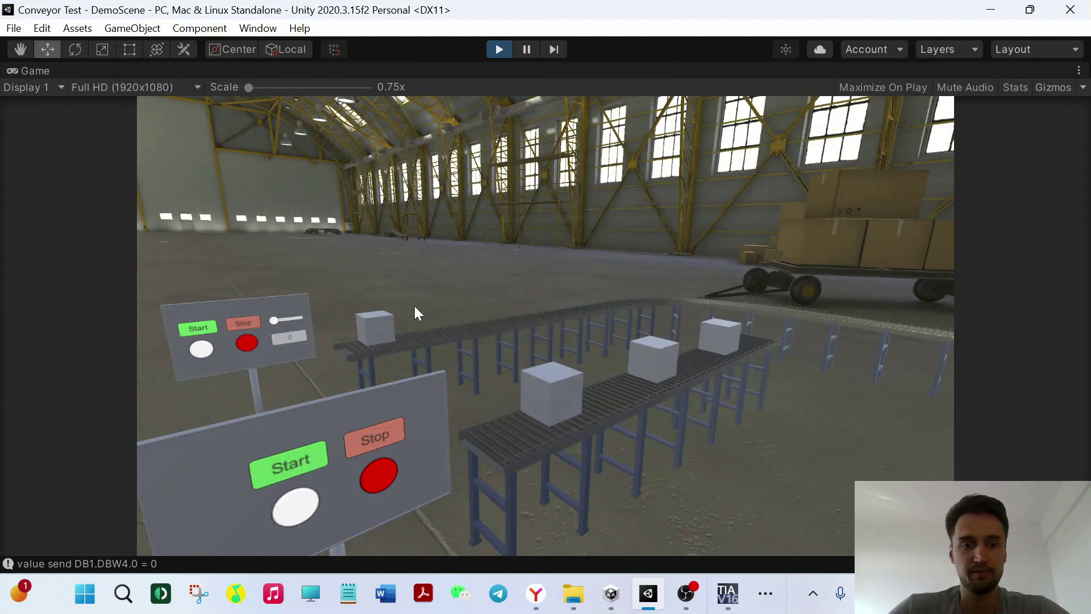
# Start the back conveyor at speed 100, then restore the normal editor layout
pyautogui.press('a')
pyautogui.press('d')
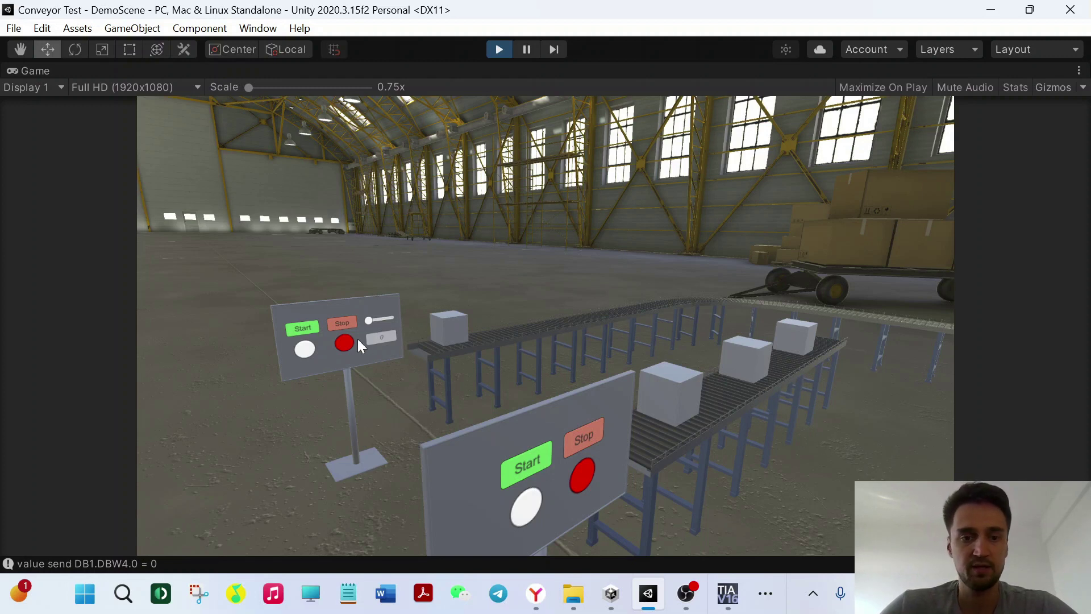
pyautogui.click(314, 332)
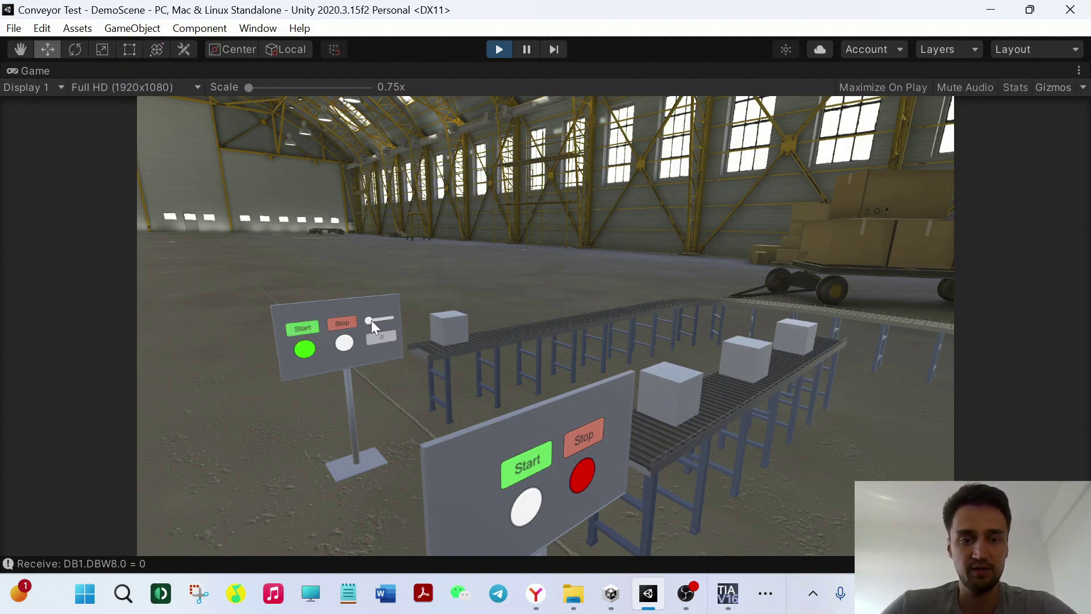
pyautogui.moveTo(370, 319); pyautogui.dragTo(392, 319)
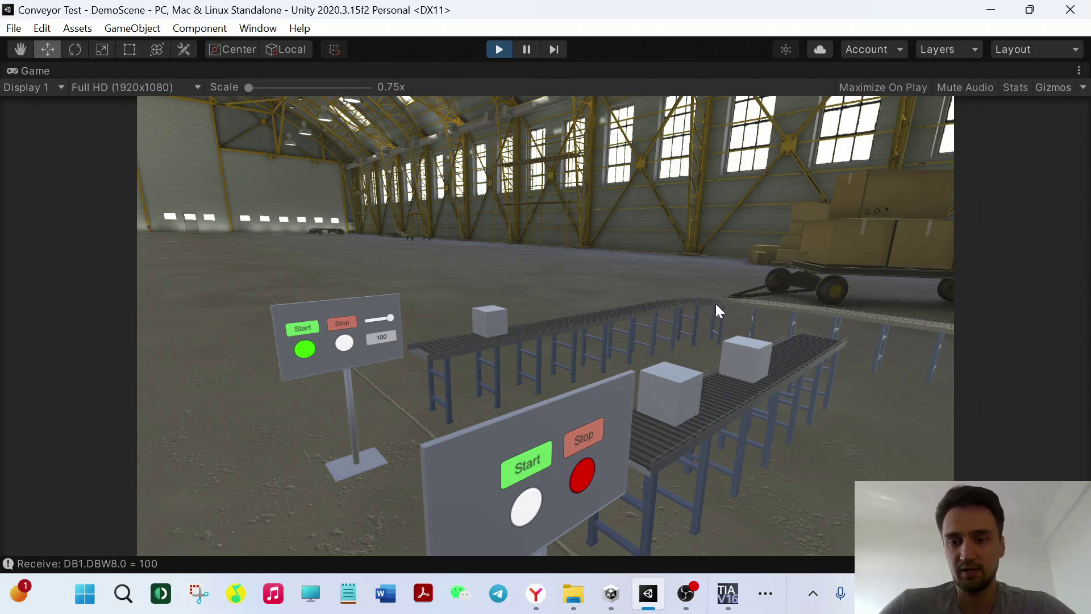
pyautogui.click(1078, 73)
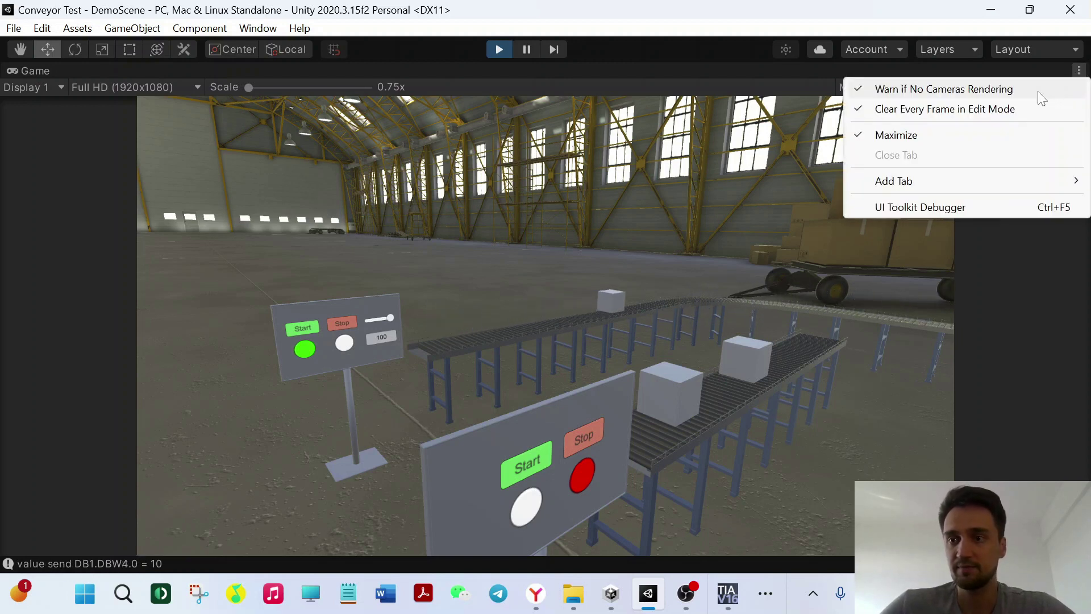
pyautogui.click(935, 135)
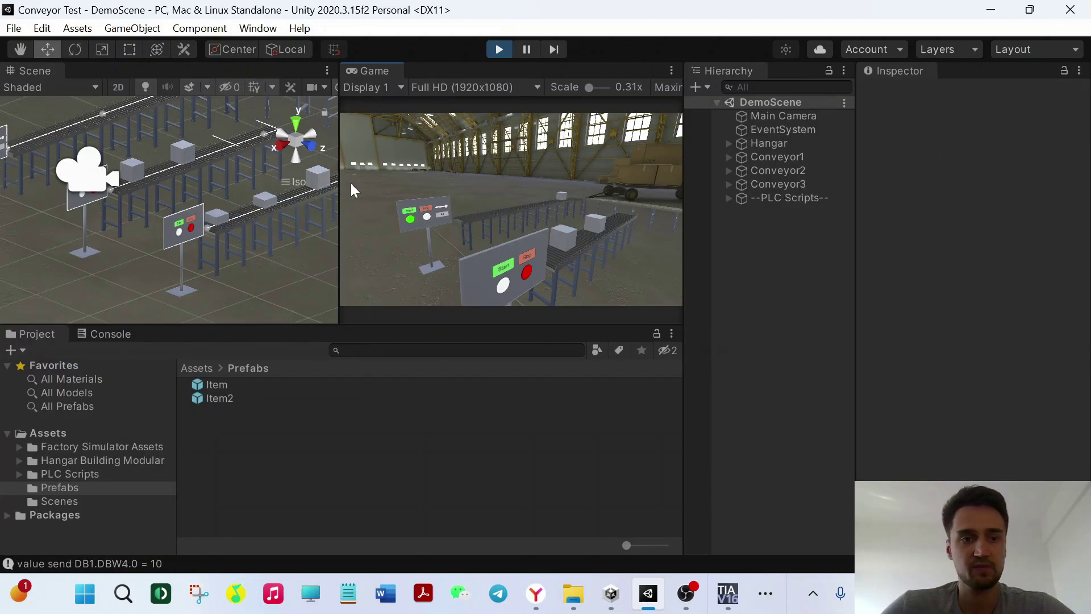
# Pan the Scene view over the conveyors, stop the back conveyor, and exit Play mode
pyautogui.moveTo(262, 158)
pyautogui.mouseDown()
pyautogui.moveTo(248, 232)
pyautogui.moveTo(207, 211)
pyautogui.mouseUp()
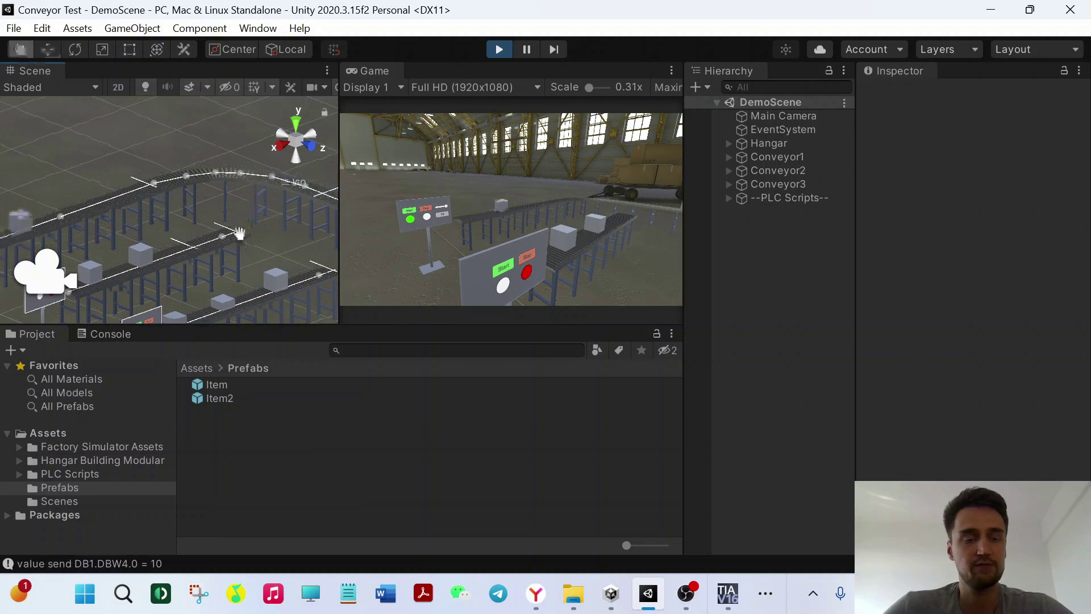
pyautogui.moveTo(259, 202); pyautogui.dragTo(91, 200)
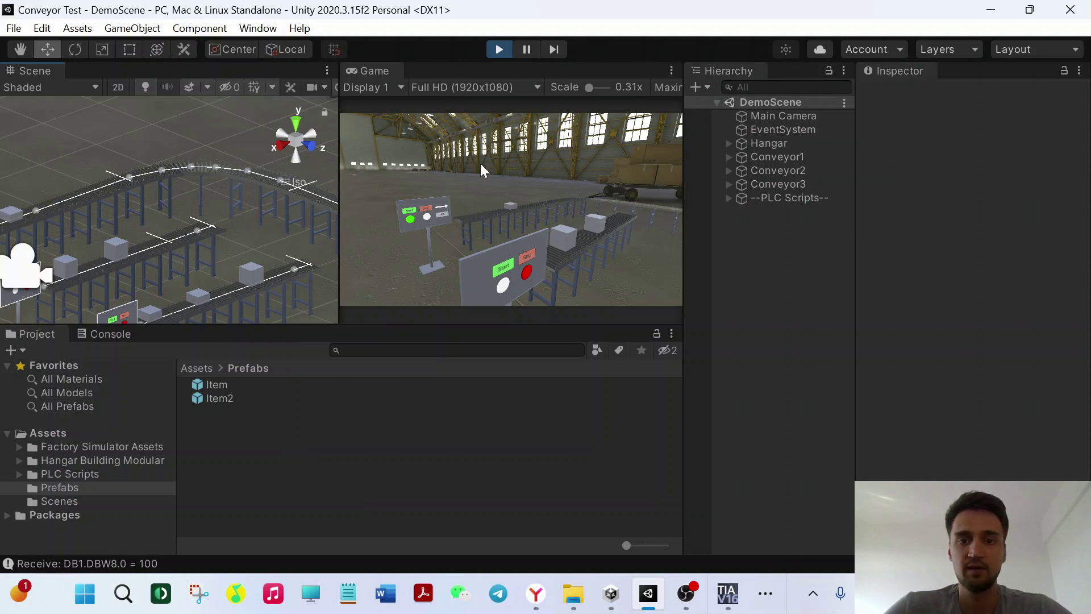
pyautogui.click(429, 209)
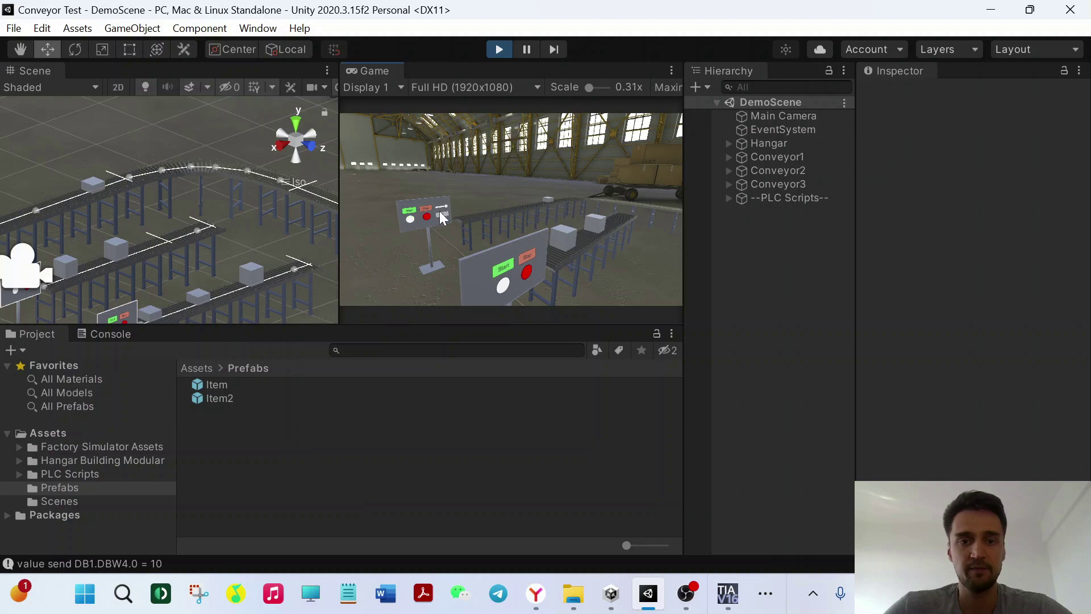
pyautogui.click(501, 50)
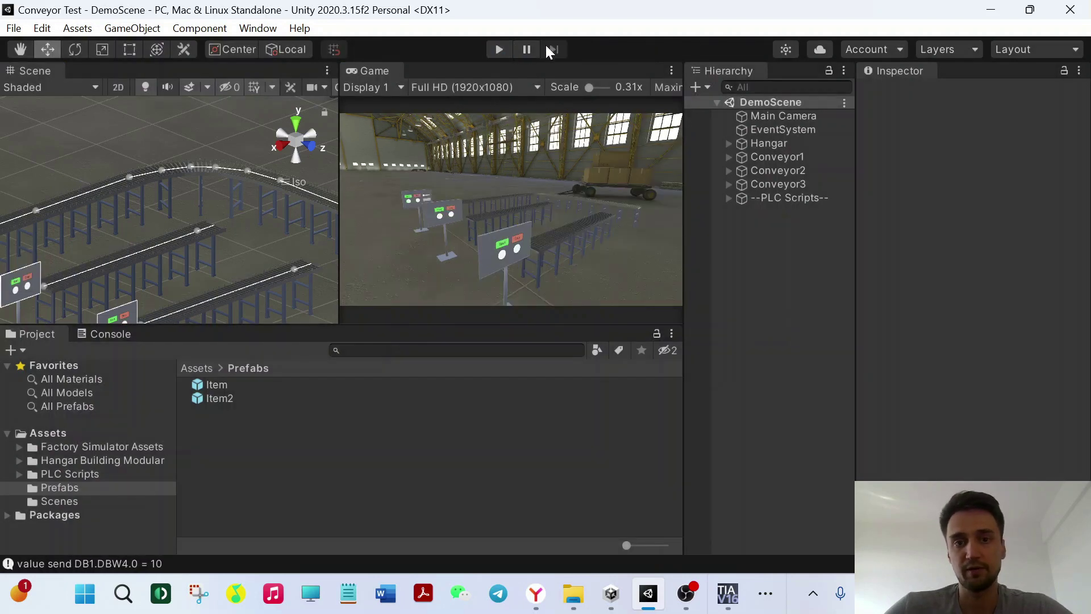